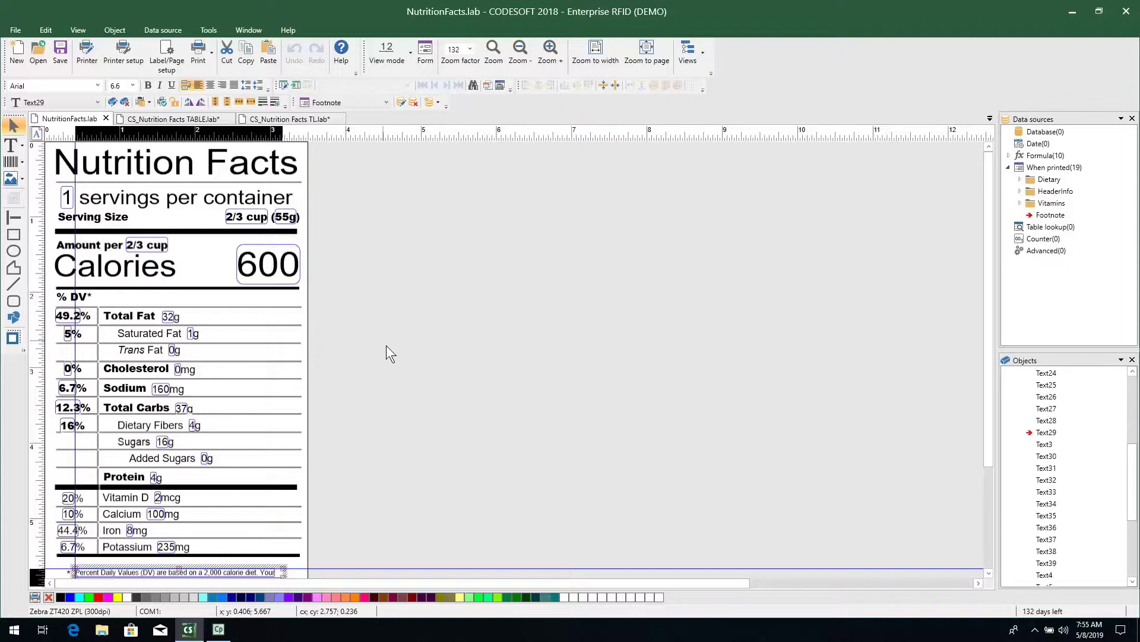
In the print form, enter Calories 300, ServingsPer 5 and Sugars(g) 12 for NutritionFacts.
left_click(198, 51)
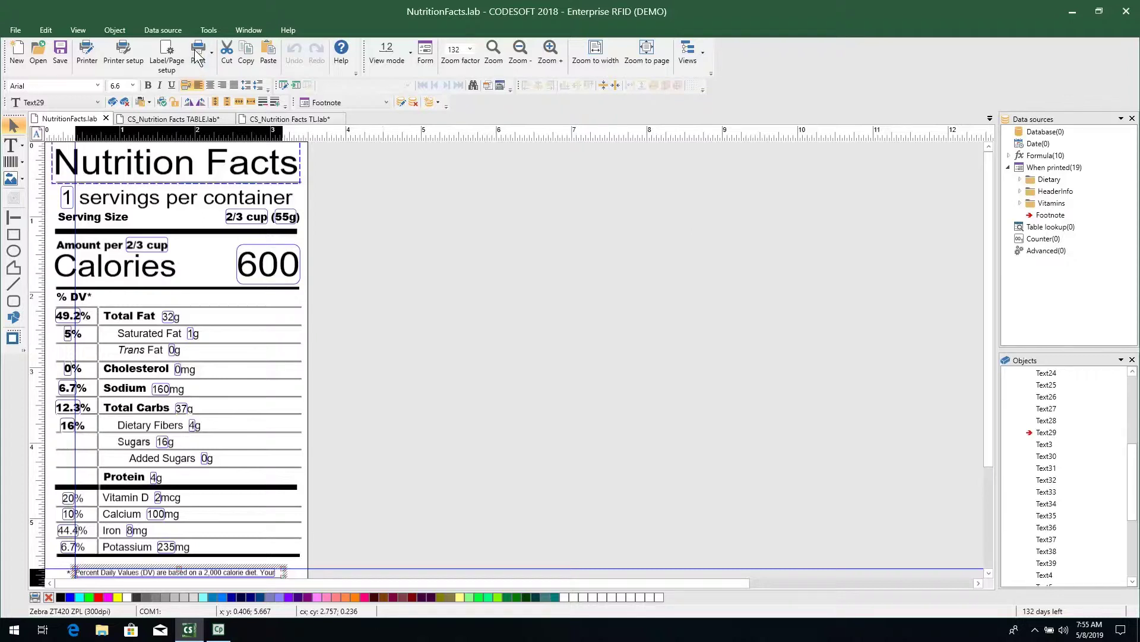
left_click(561, 184)
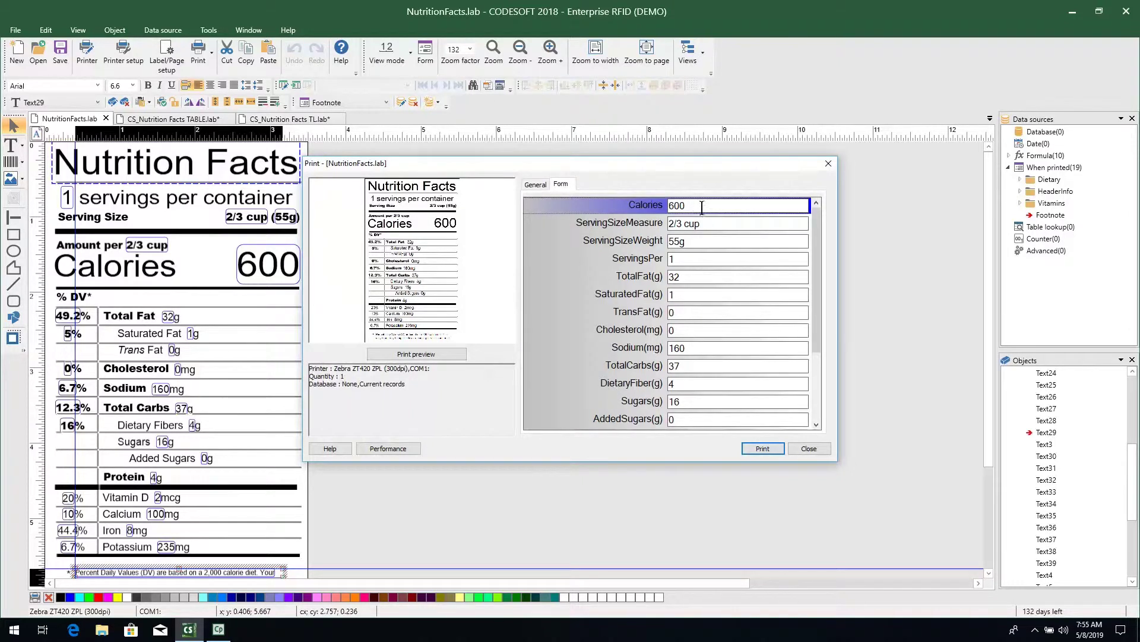
left_click(594, 209)
type("300")
left_click(615, 254)
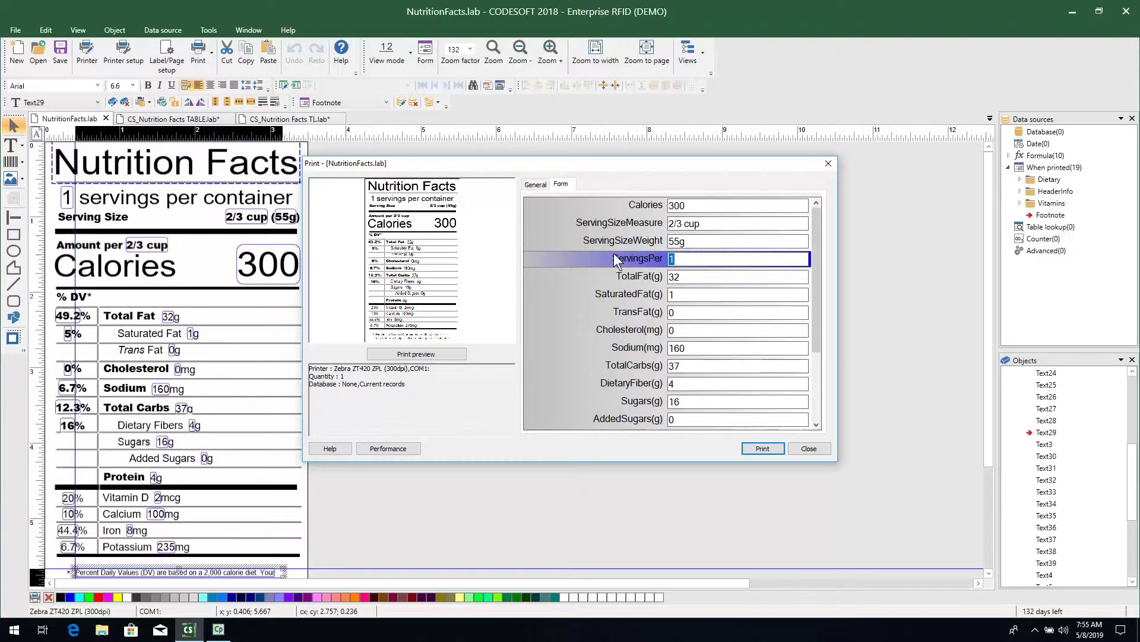
type("5")
left_click(664, 401)
type("12")
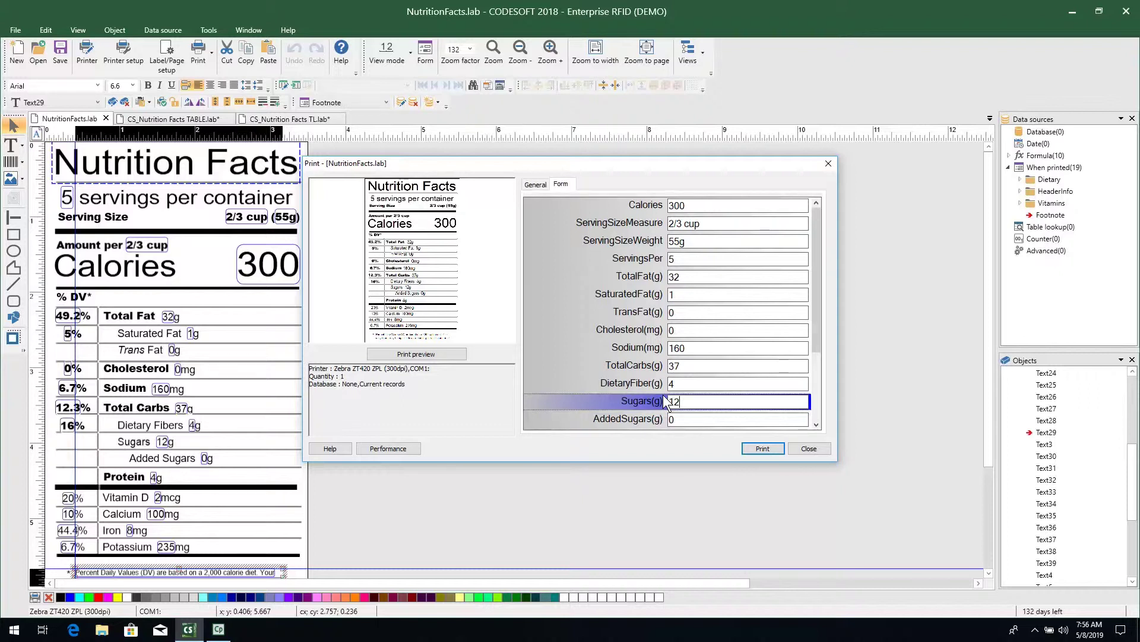
left_click(809, 449)
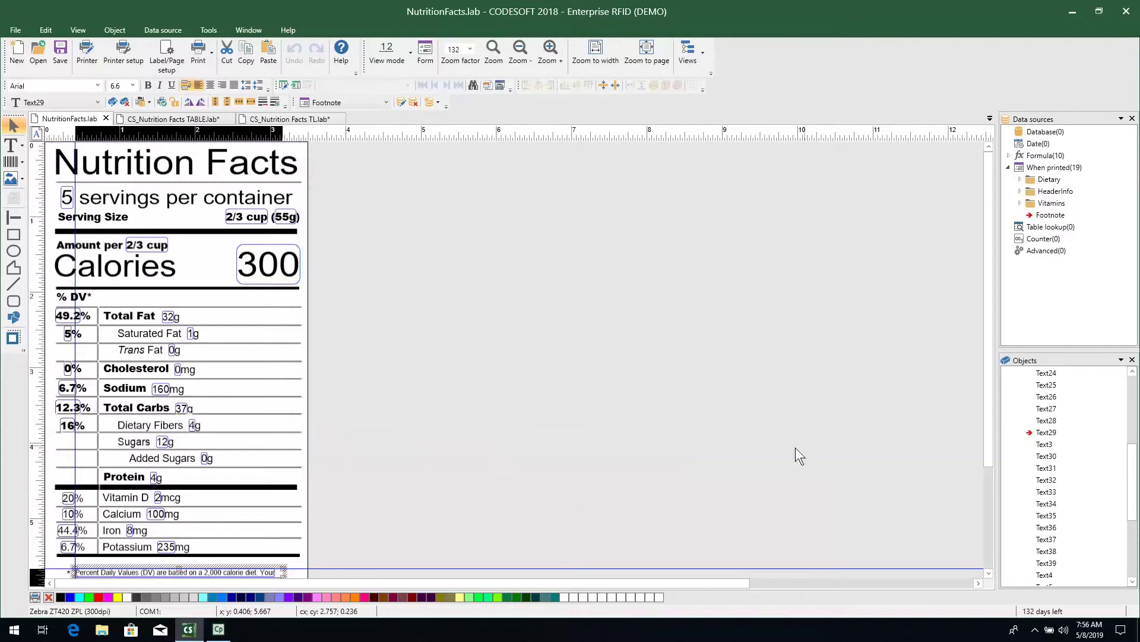
On the TABLE label, load database records 2, 5, 8 and 9 in turn from the print dialog.
left_click(191, 121)
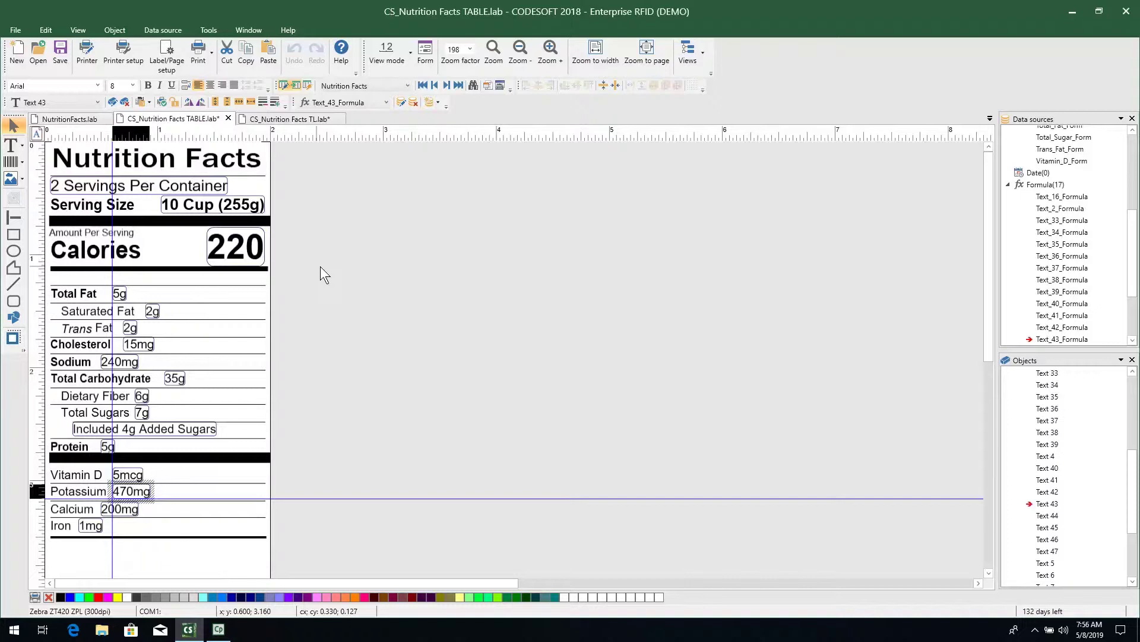
left_click(198, 53)
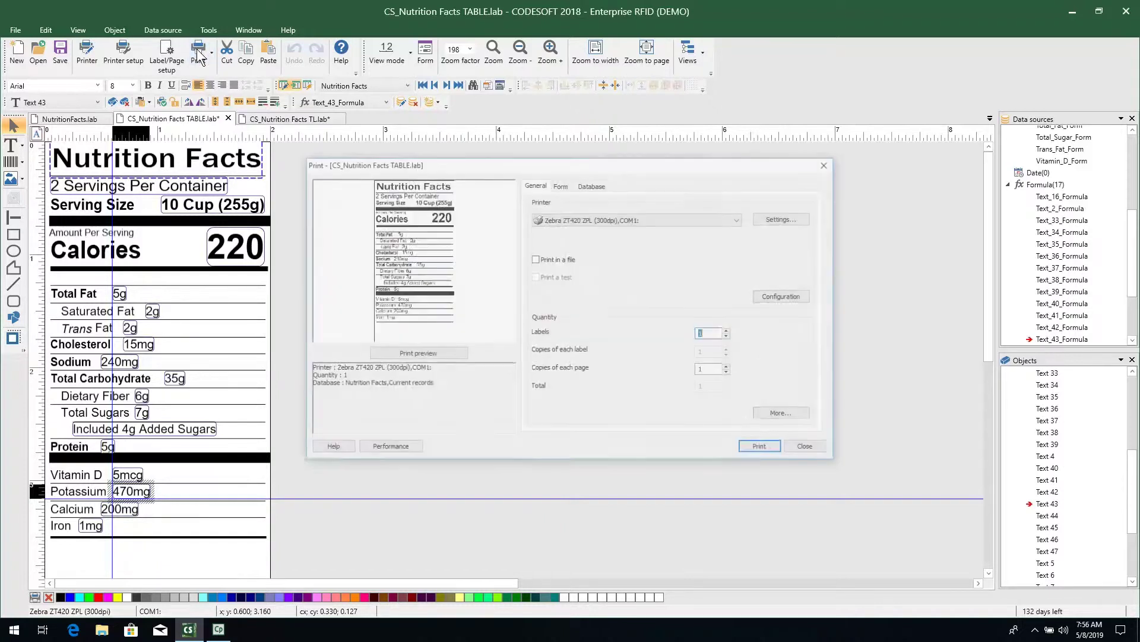
left_click(594, 185)
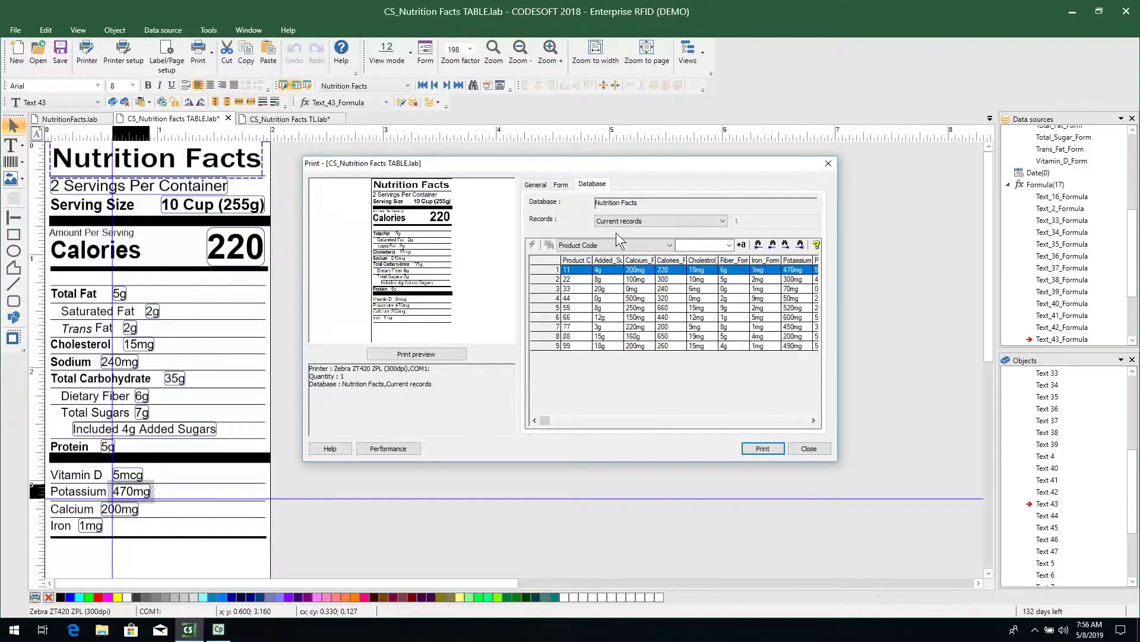
left_click(660, 283)
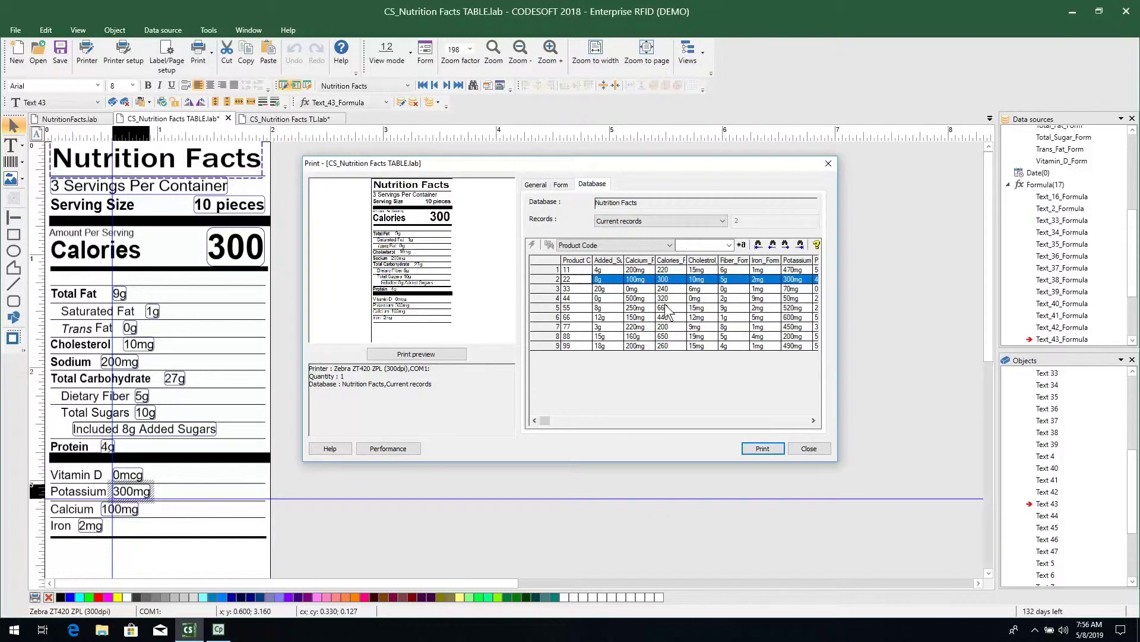
left_click(668, 308)
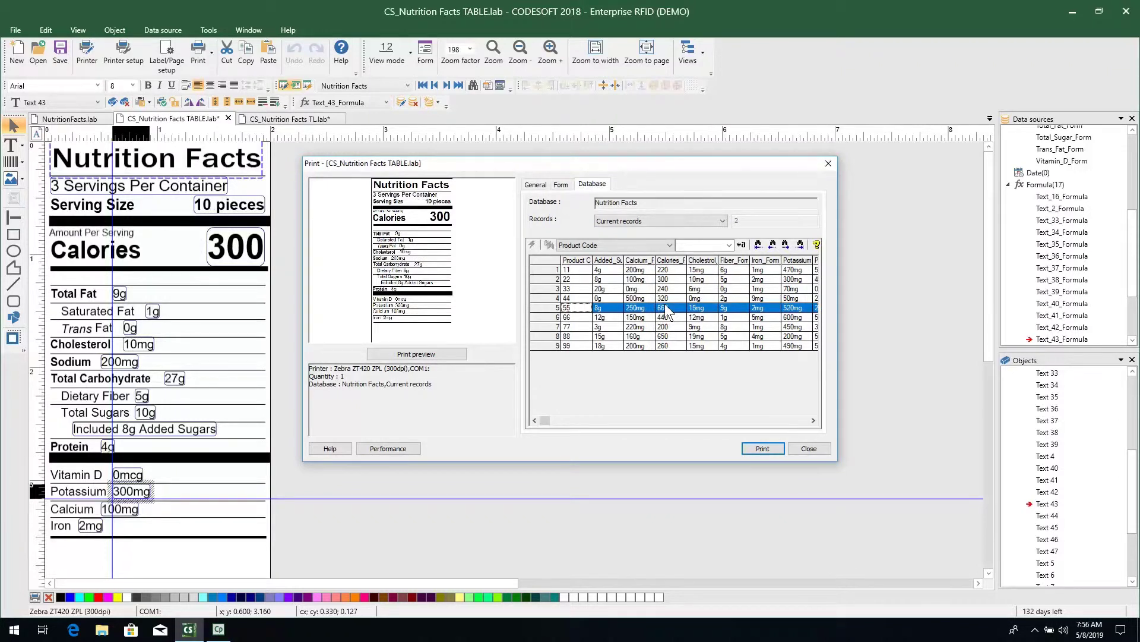
left_click(657, 338)
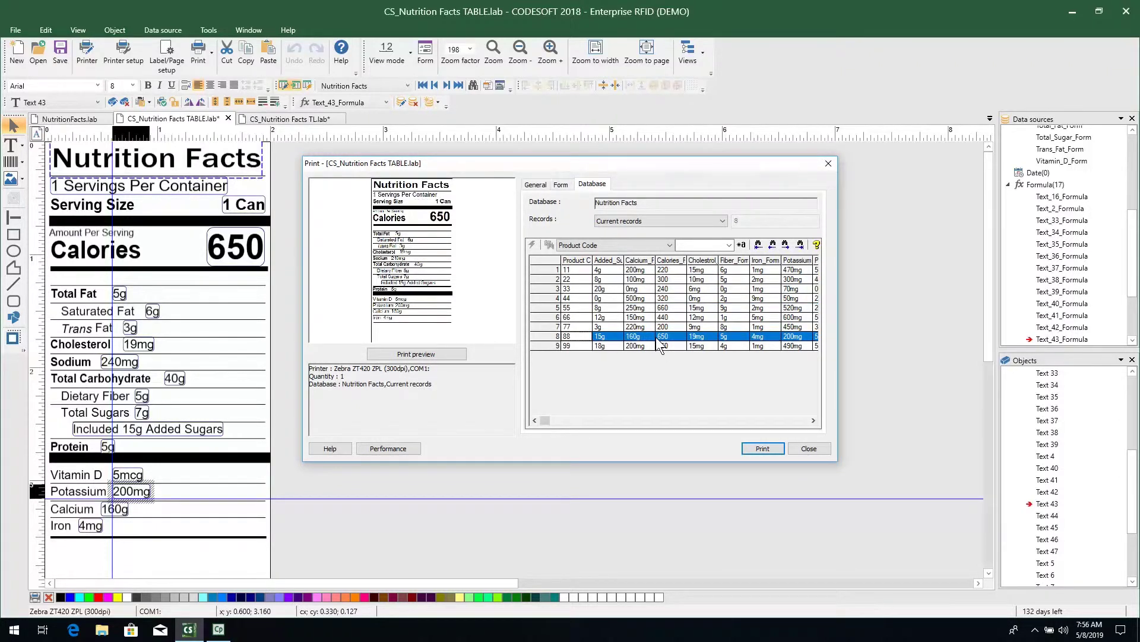
left_click(643, 349)
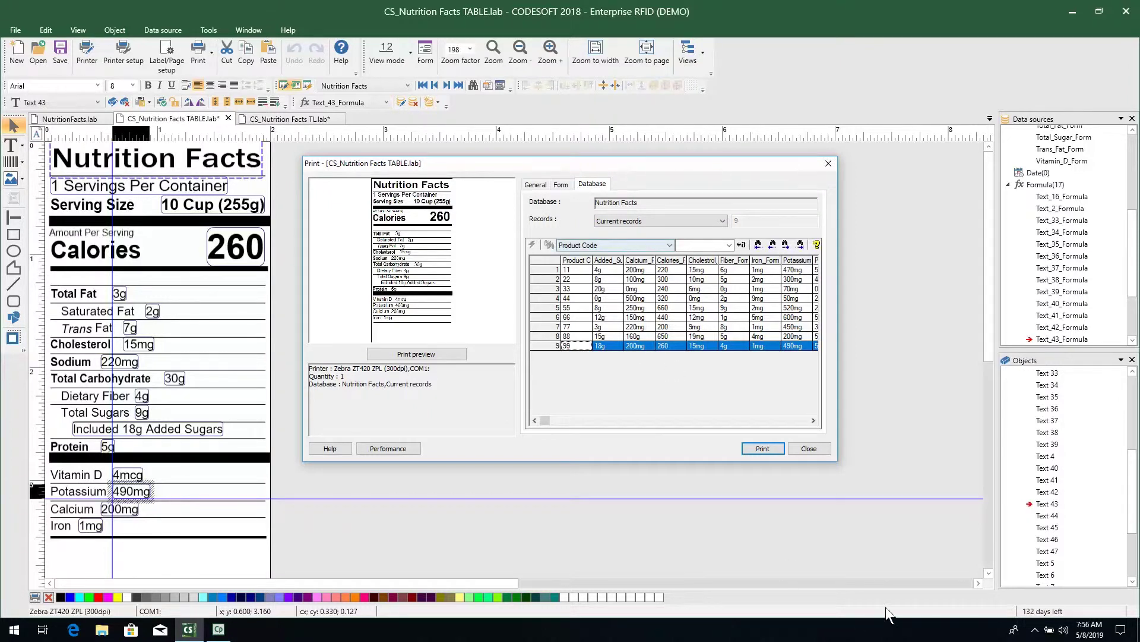
left_click(825, 454)
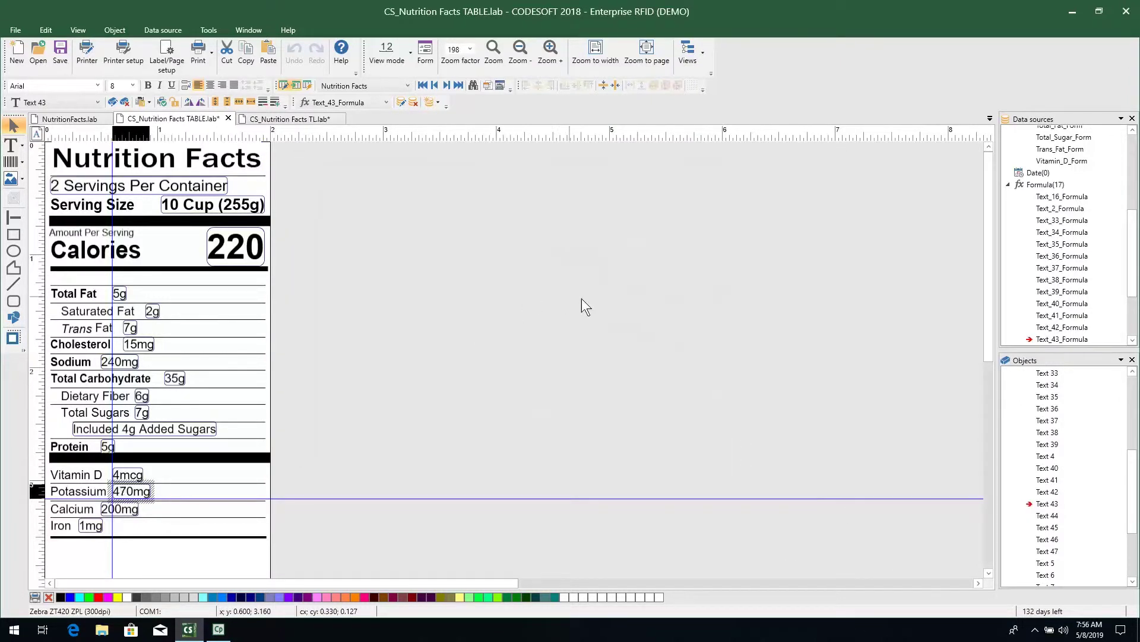
On the TL label, replace product code 22 with 99 and refresh the label.
left_click(316, 122)
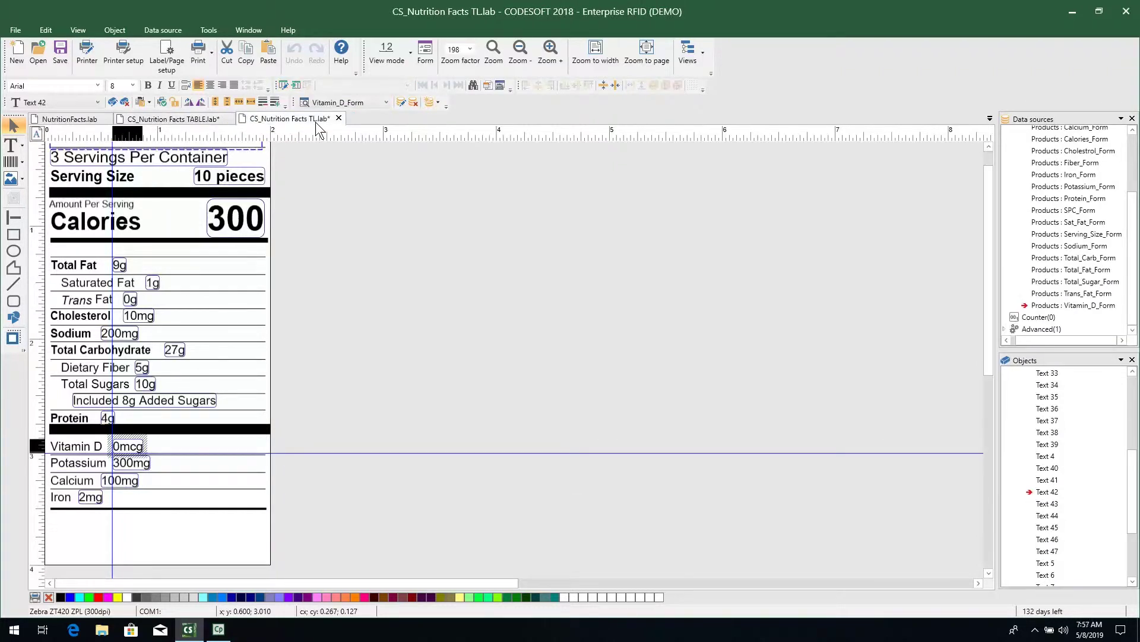
left_click(200, 56)
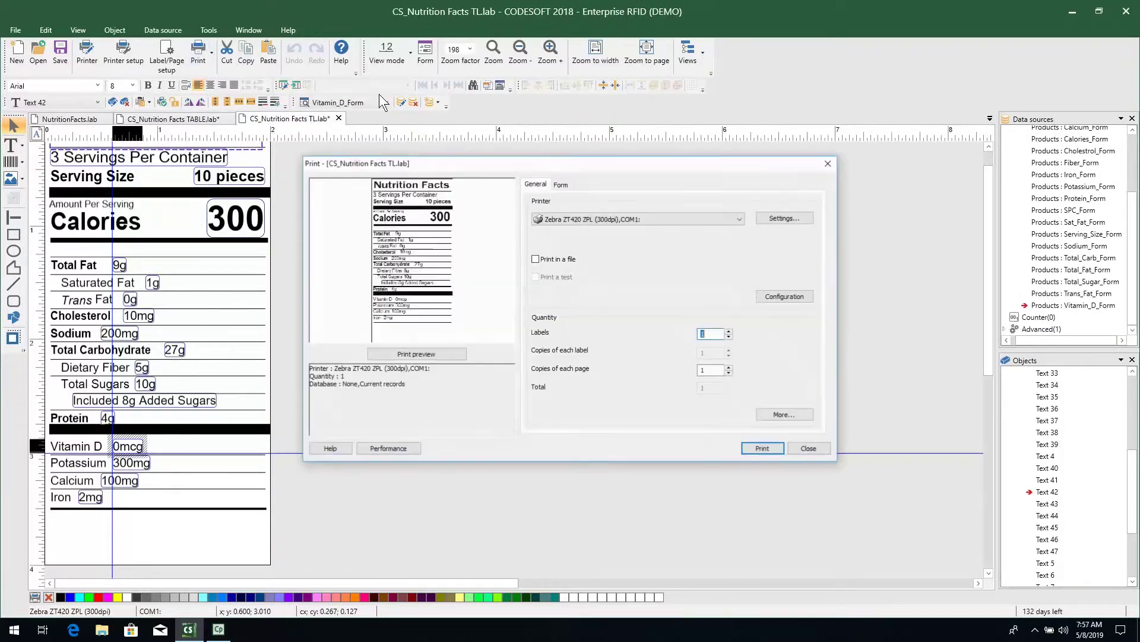
left_click(570, 184)
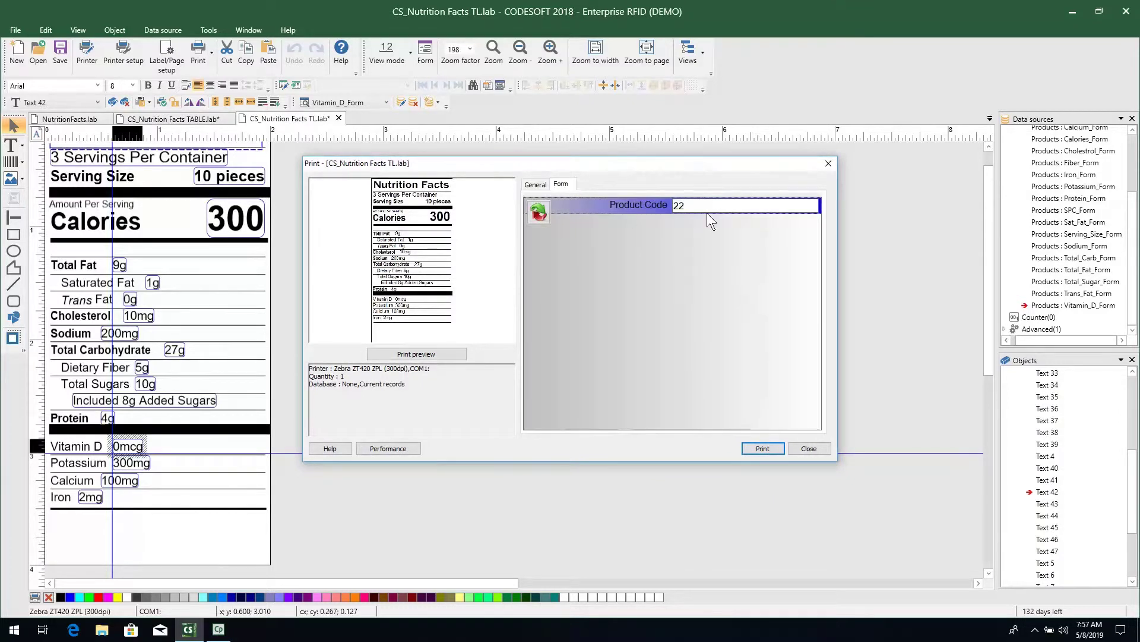
double_click(673, 208)
type("99")
left_click(540, 217)
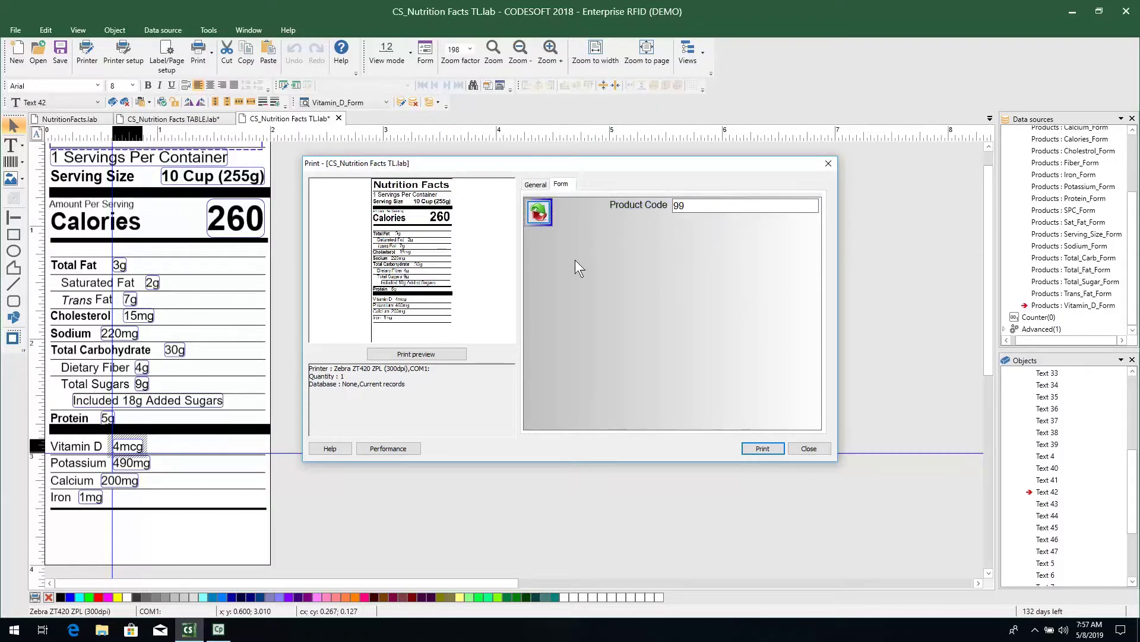
Change the product code to 11 and refresh to load its values.
double_click(698, 202)
type("11")
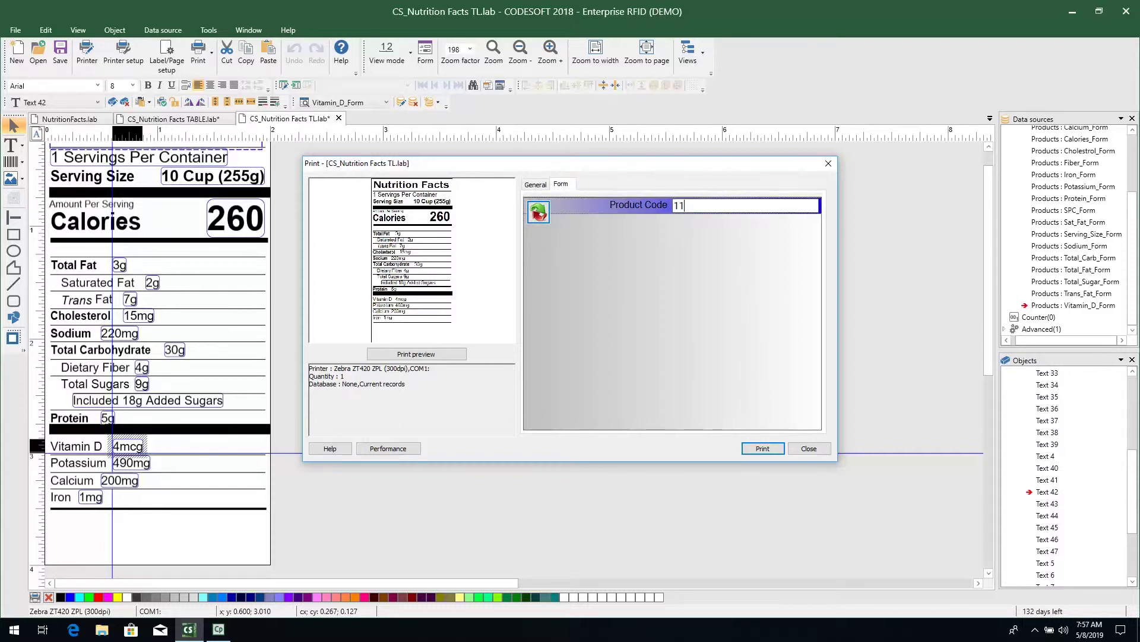
left_click(539, 211)
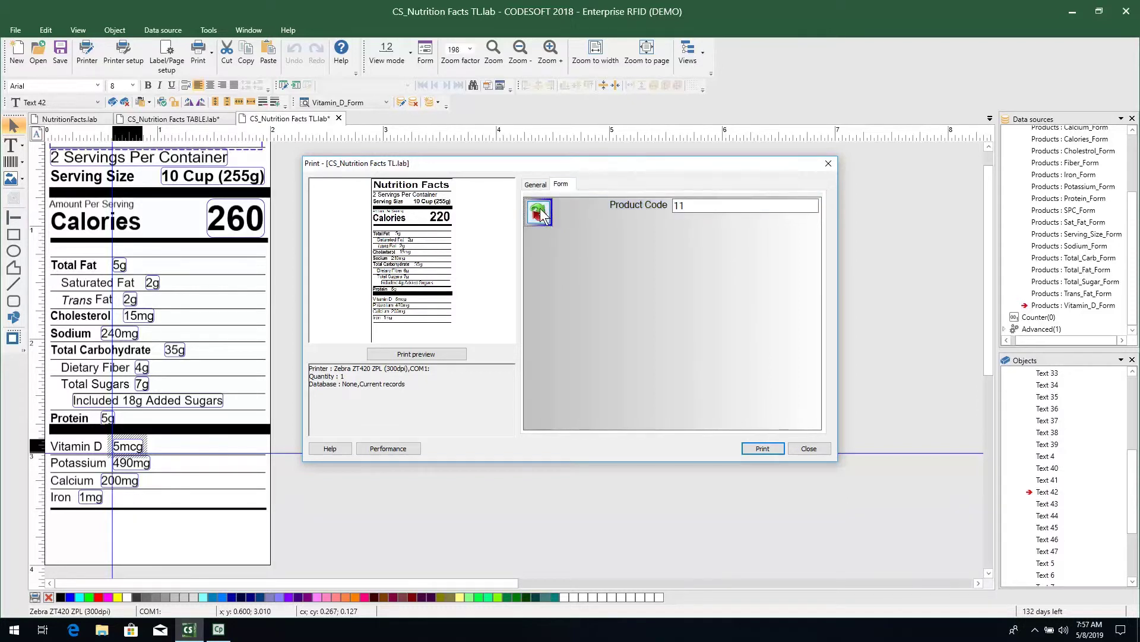